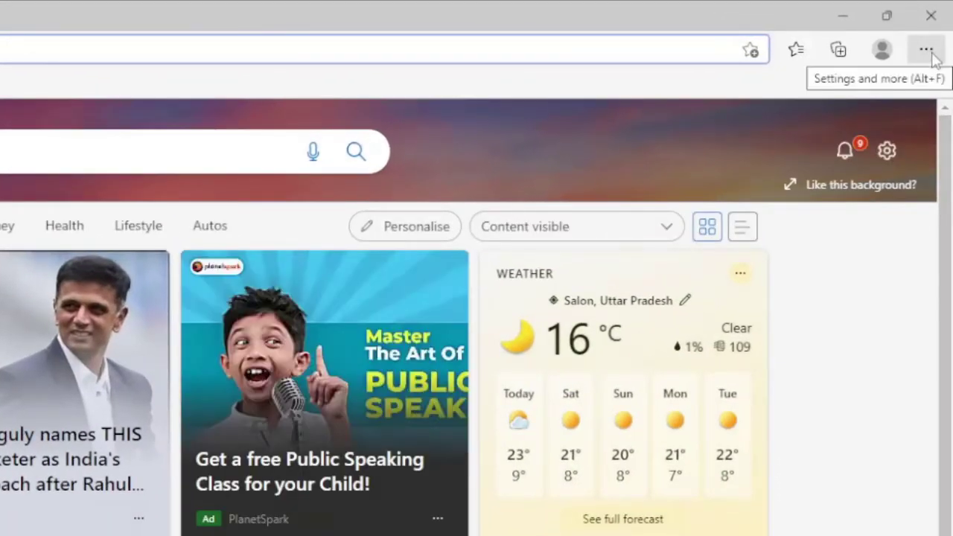
Under System and performance, switch off running background extensions and apps after Edge closes
click(926, 51)
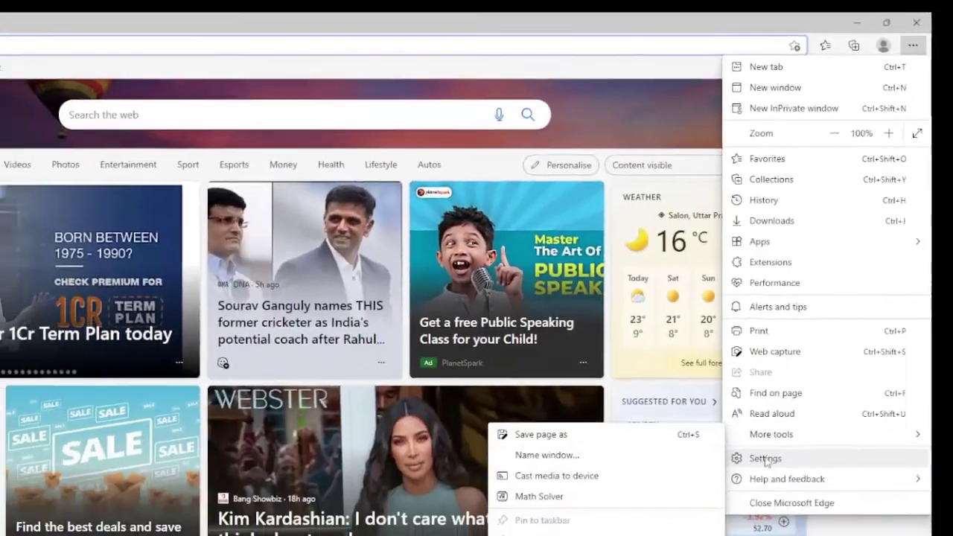
click(762, 457)
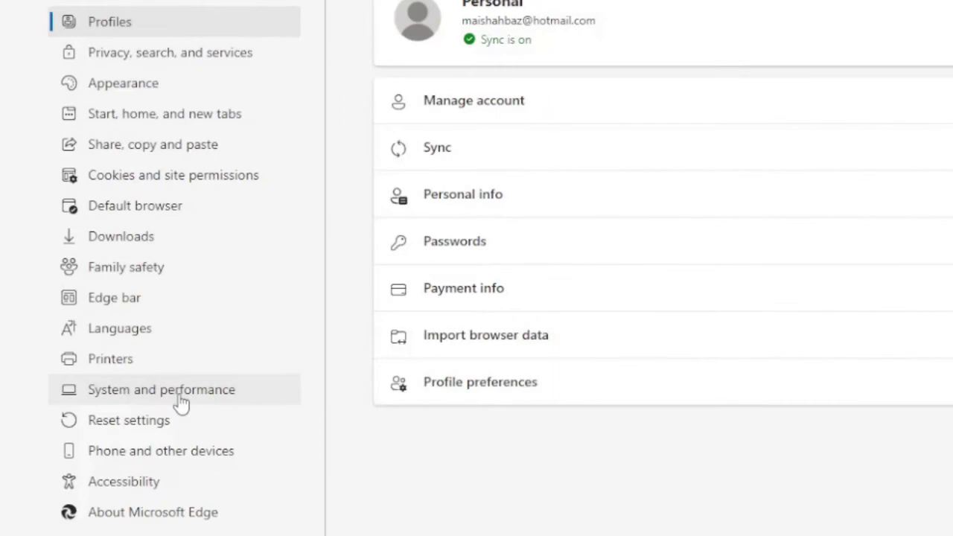
click(152, 398)
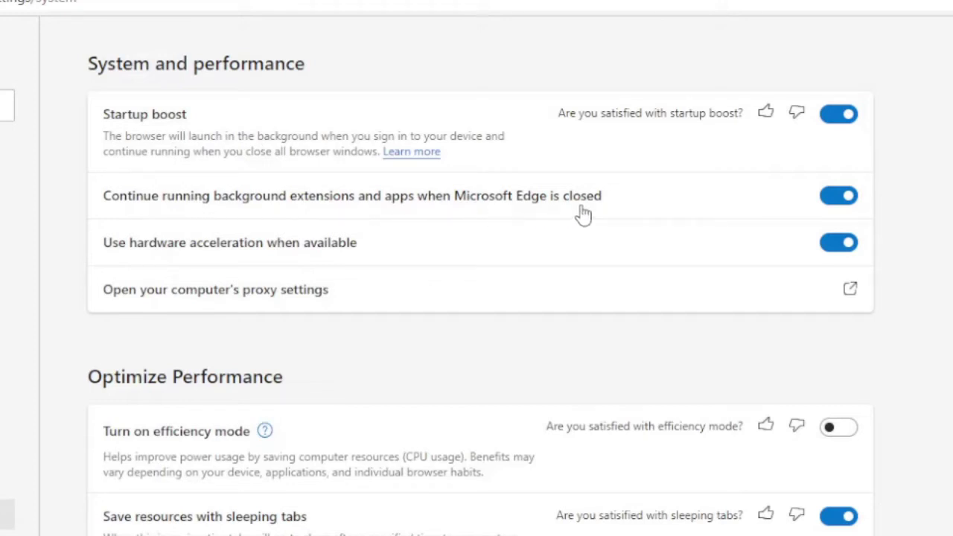
click(847, 198)
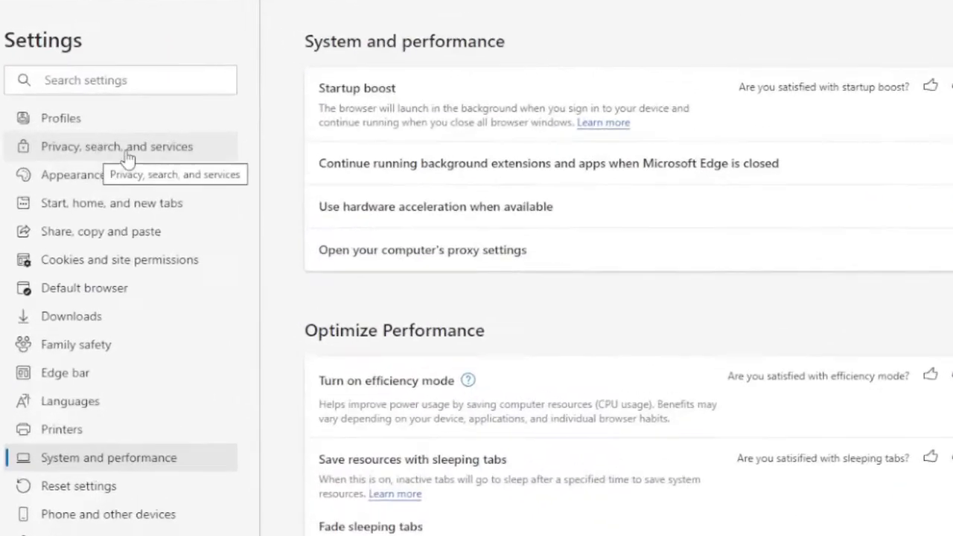
In Privacy, search, and services, disable the navigation-error service, similar-site suggestions and Shopping
click(119, 156)
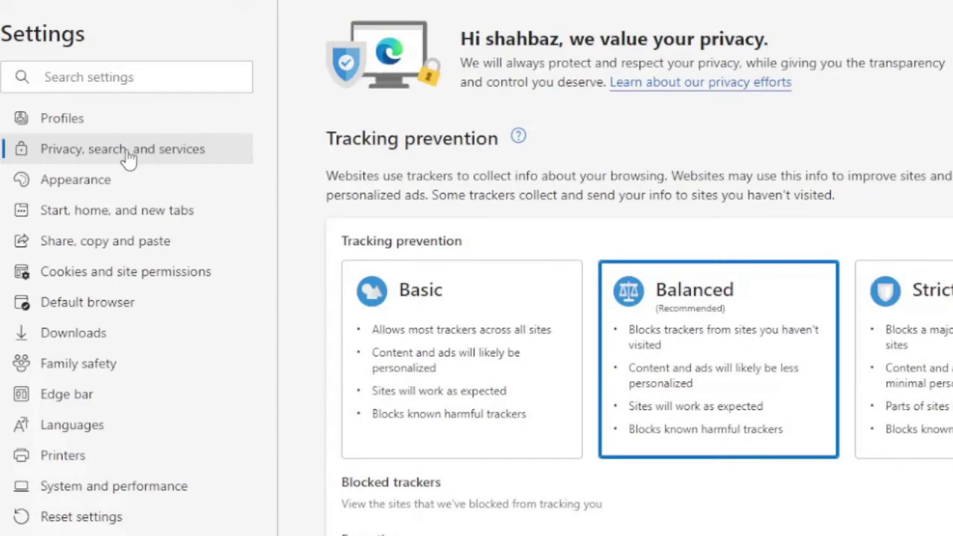
scroll(692, 388, down, 20)
scroll(670, 387, up, 5)
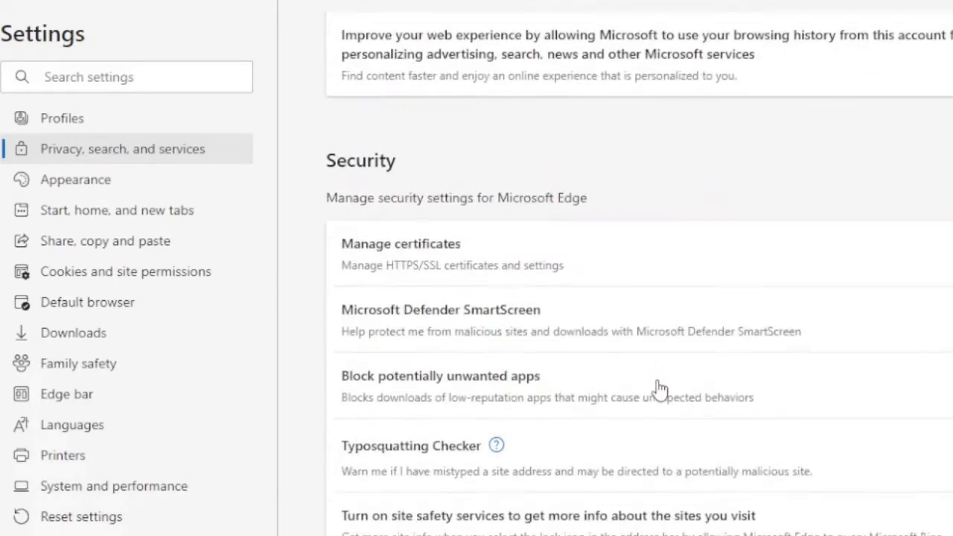
scroll(740, 442, down, 5)
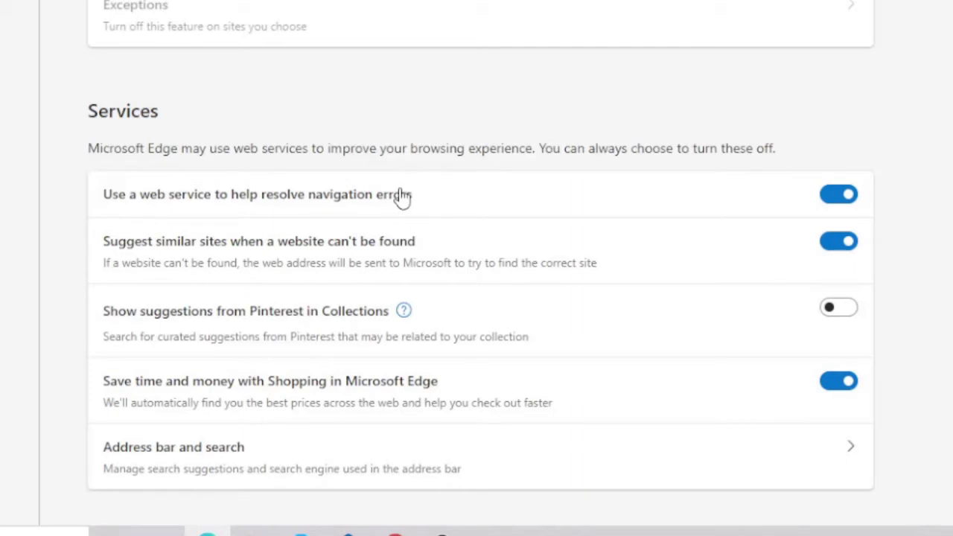
click(836, 195)
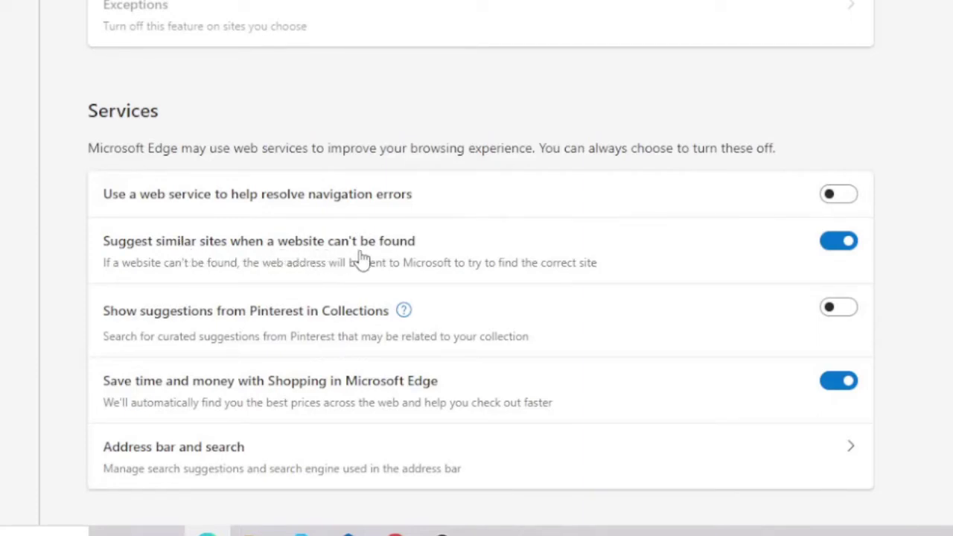
click(859, 246)
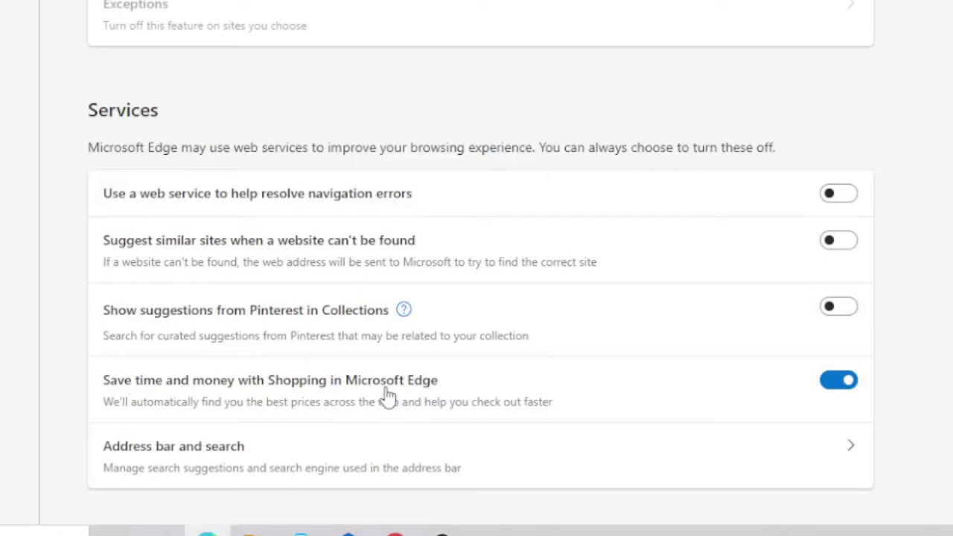
click(839, 383)
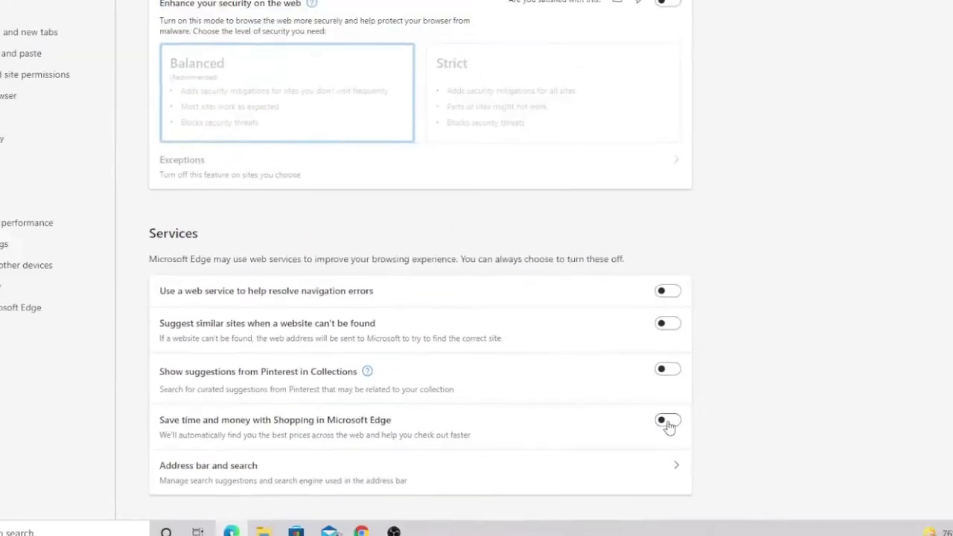
scroll(213, 349, up, 15)
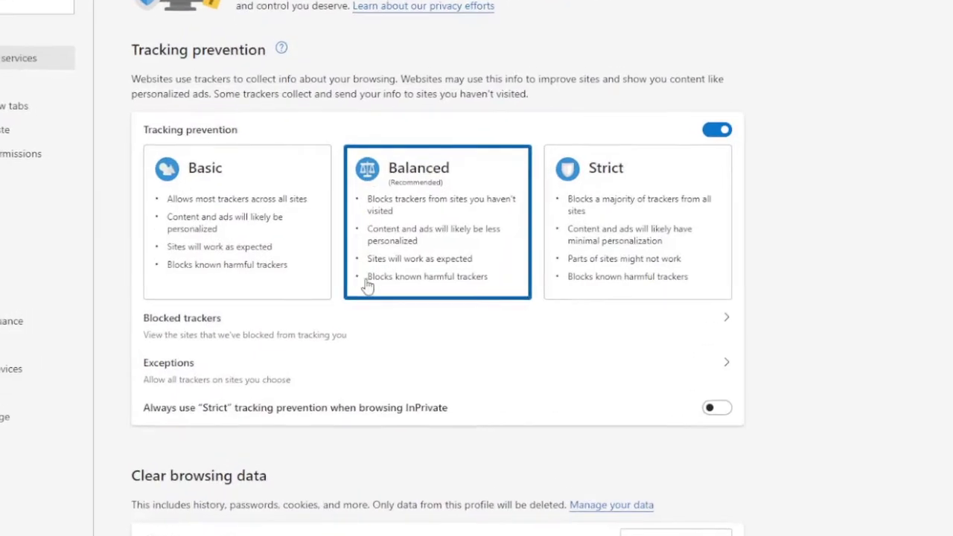
scroll(374, 437, down, 5)
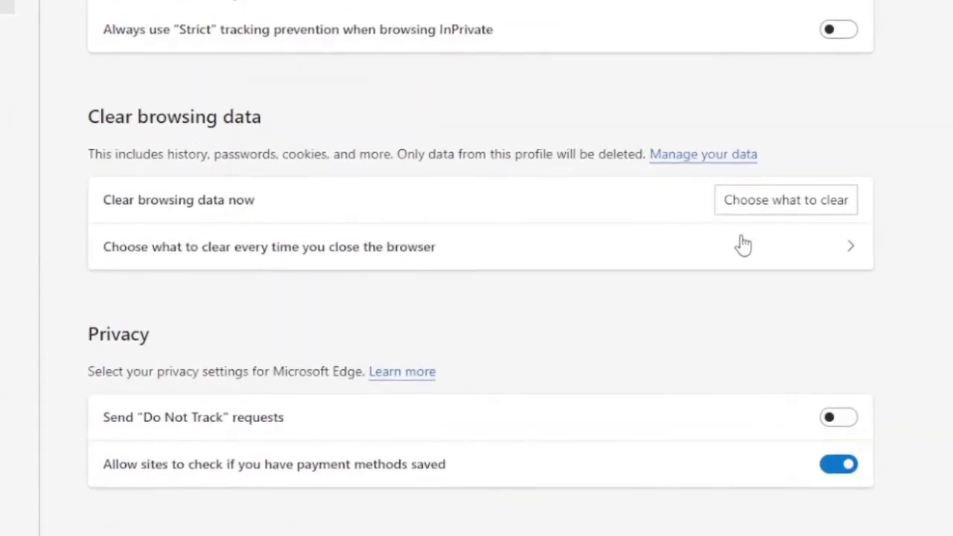
Clear browsing data for All time, including site permissions
click(797, 213)
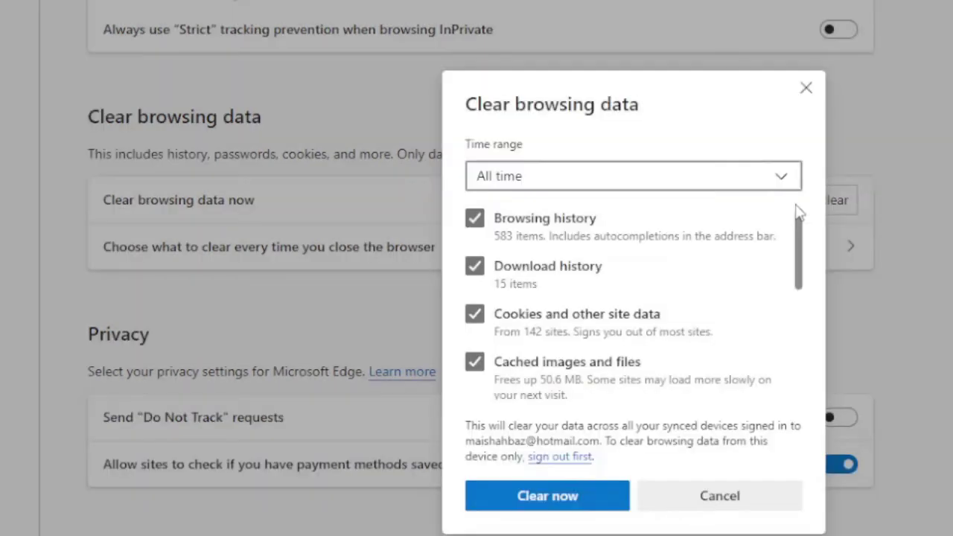
click(527, 179)
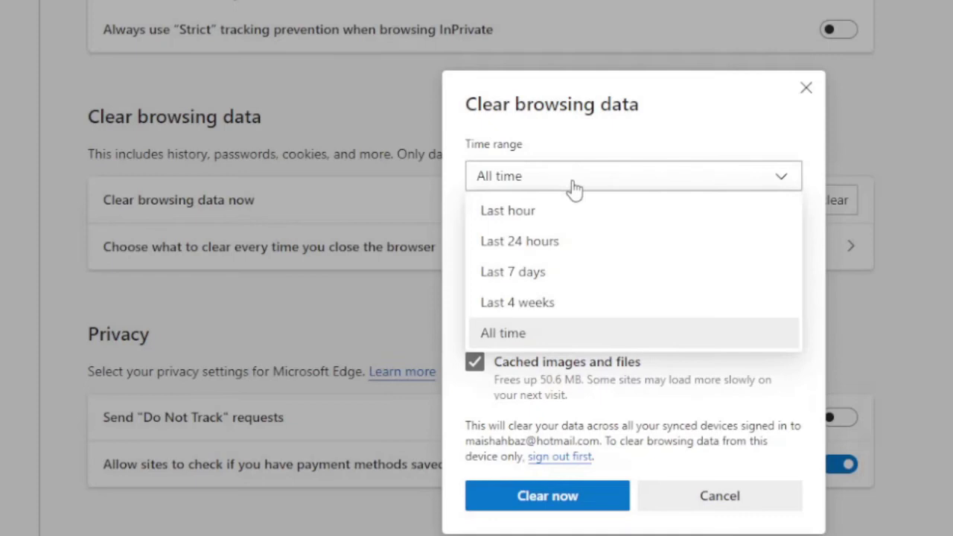
click(718, 131)
scroll(600, 230, down, 1)
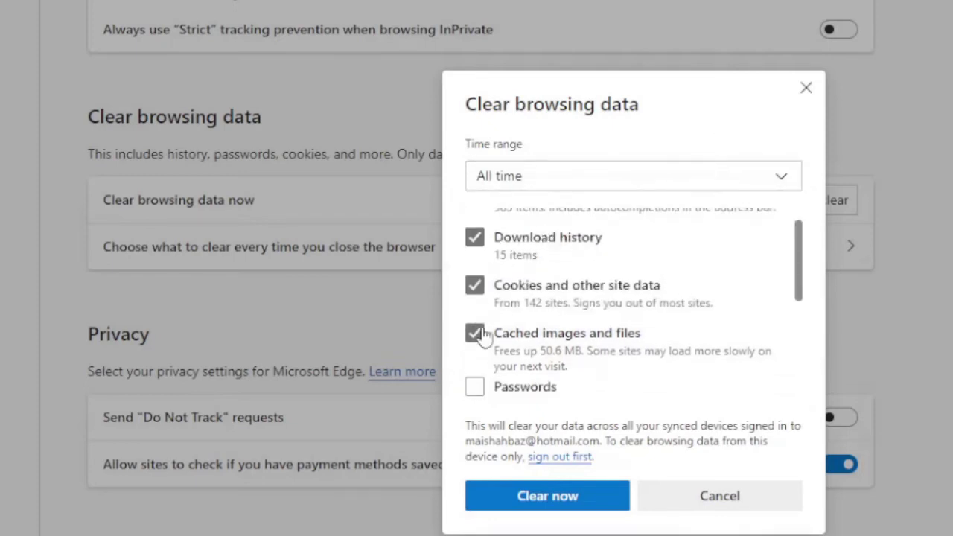
scroll(485, 328, down, 1)
scroll(480, 328, down, 1)
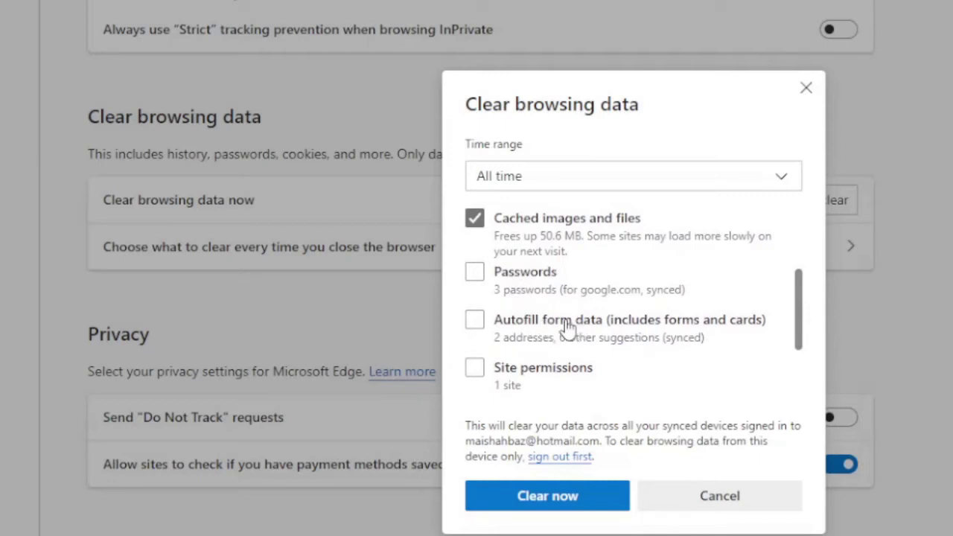
click(500, 370)
scroll(566, 365, down, 2)
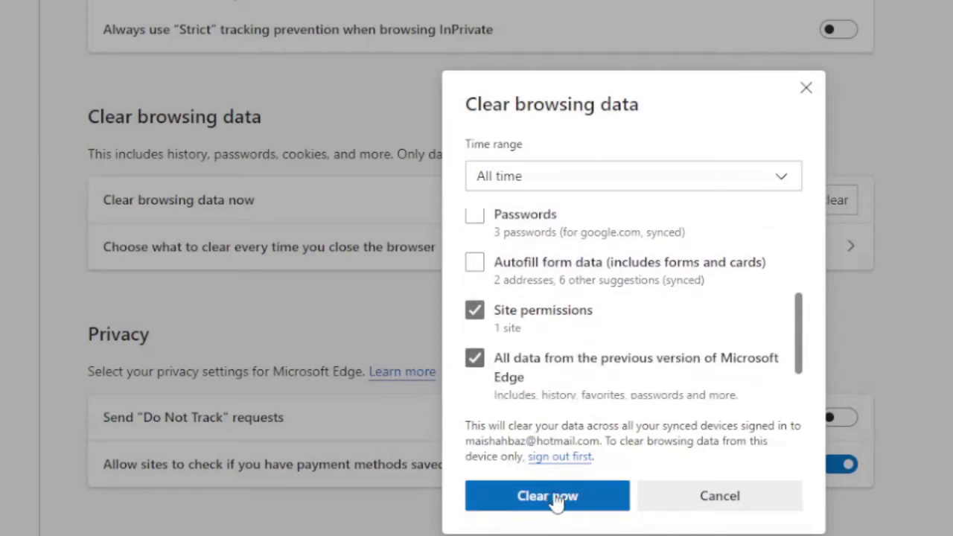
click(720, 497)
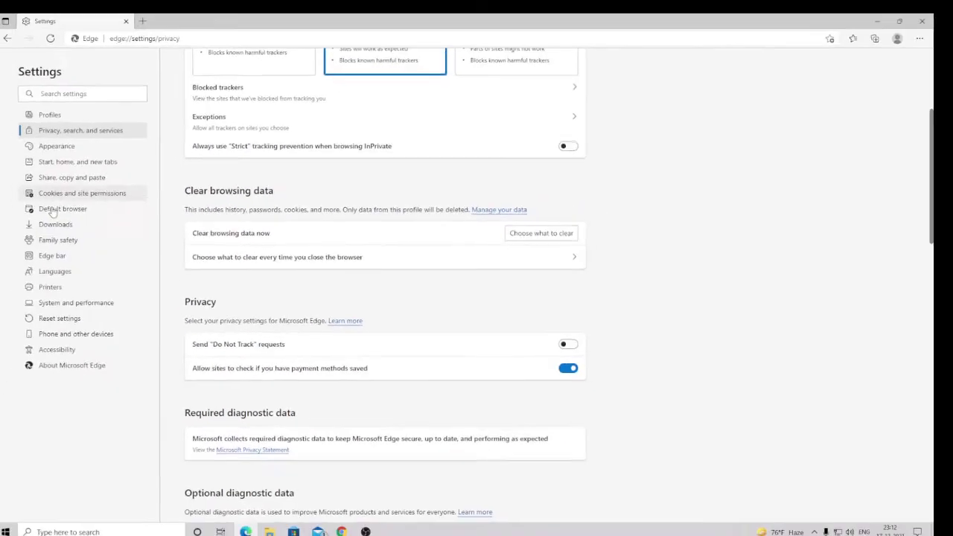
Use Reset settings to restore all Edge settings to their default values and confirm
click(73, 321)
click(349, 108)
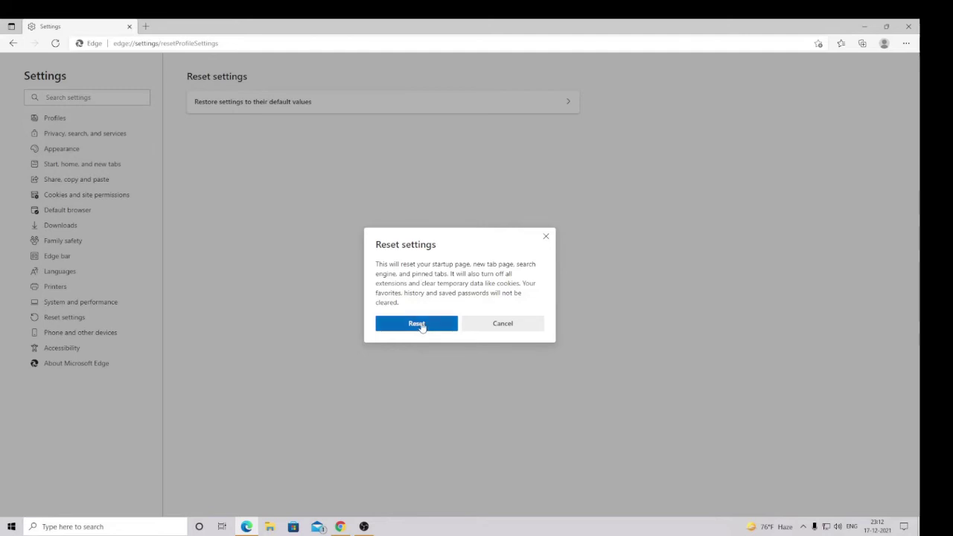
click(511, 326)
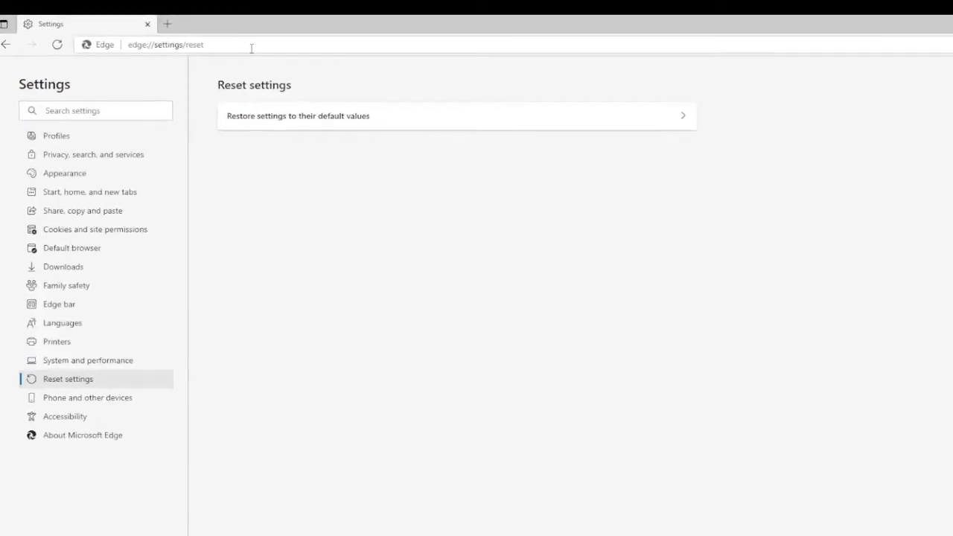
Enter edge://flags in the address bar, fixing the 'flasgs' typo, and load it
click(252, 46)
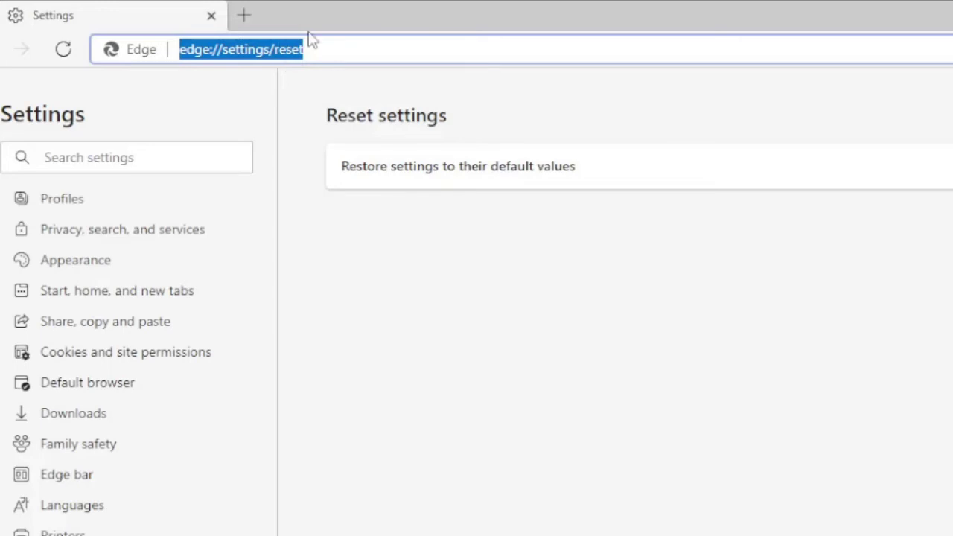
text(edge)
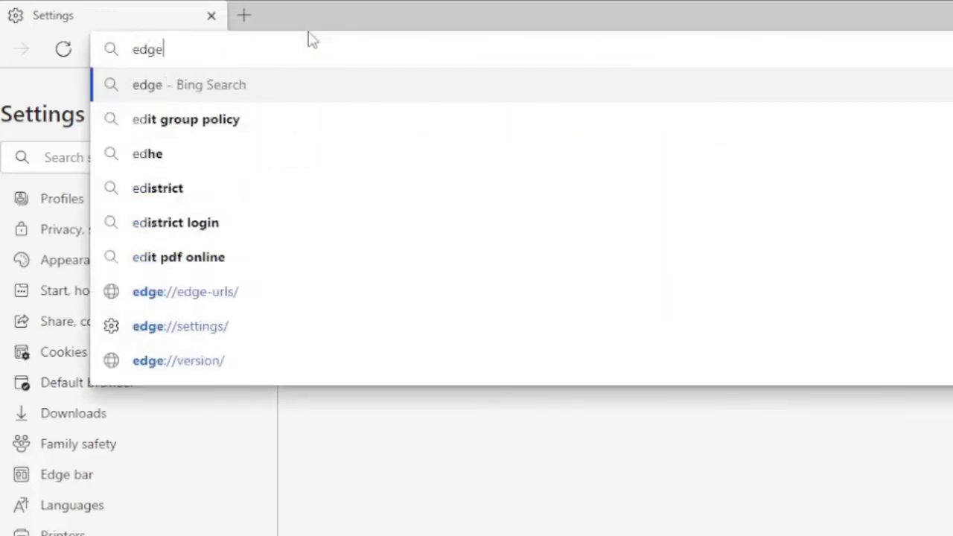
text(:)
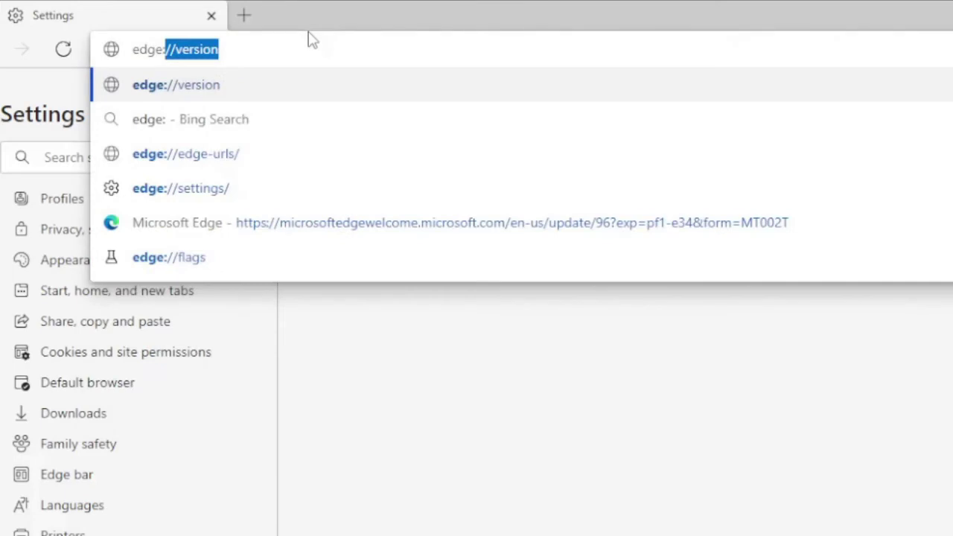
text(//flasgs)
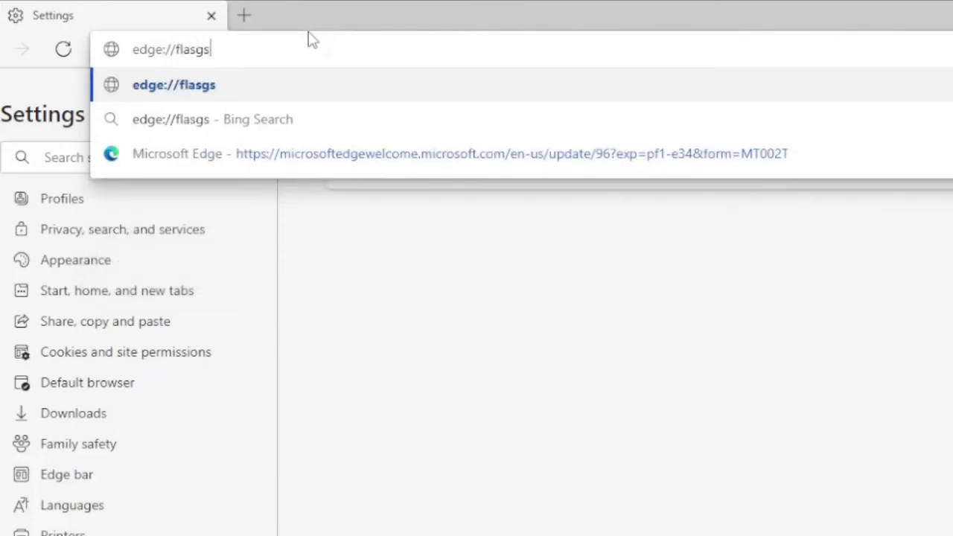
key(BackSpace)
key(BackSpace)
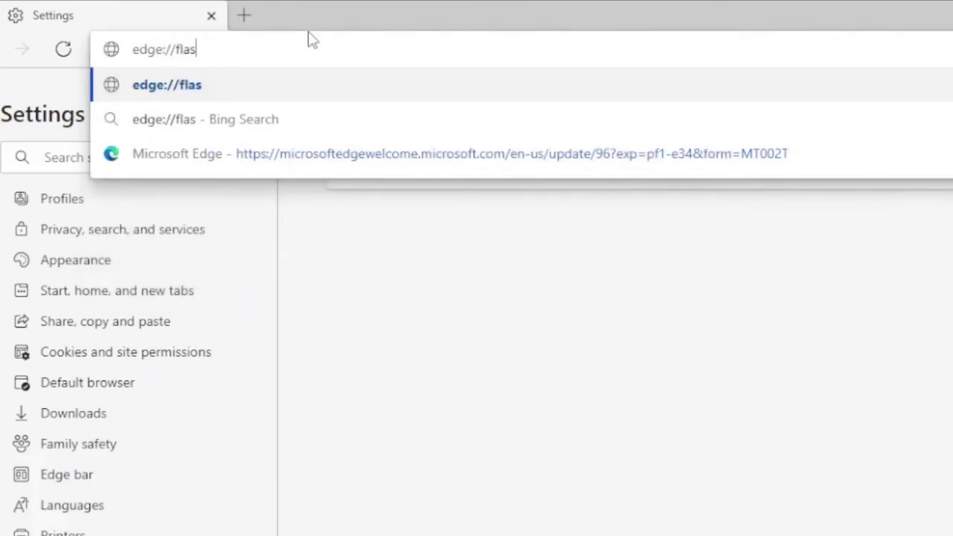
text(gs)
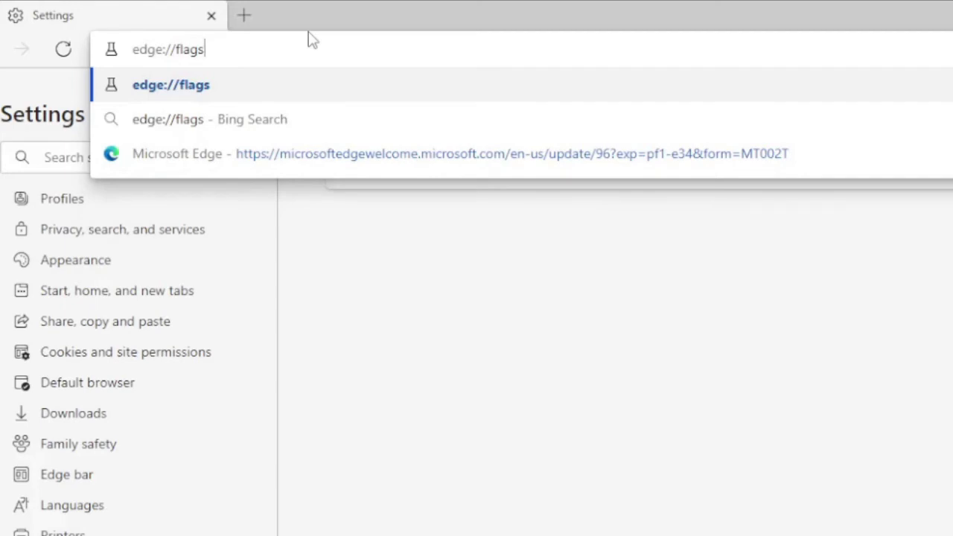
triple_click(236, 50)
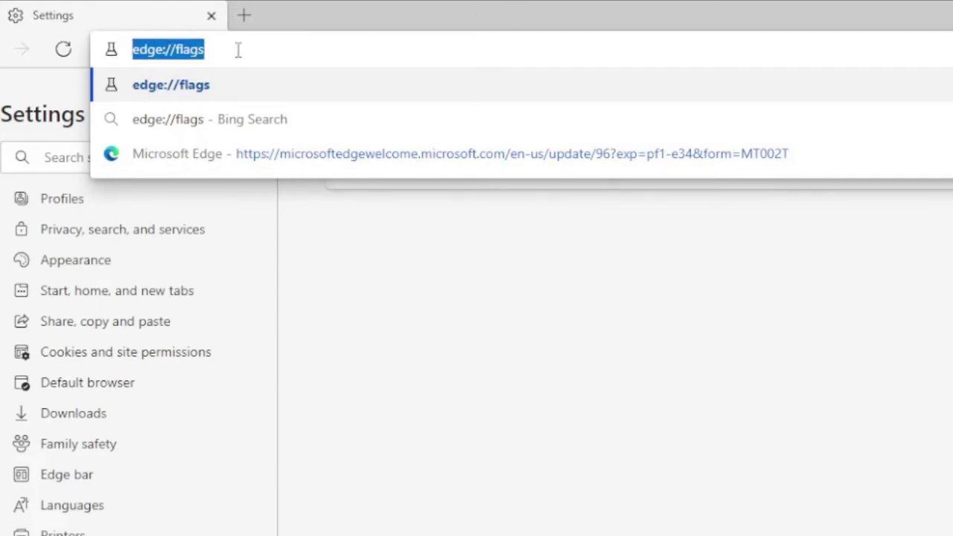
click(255, 40)
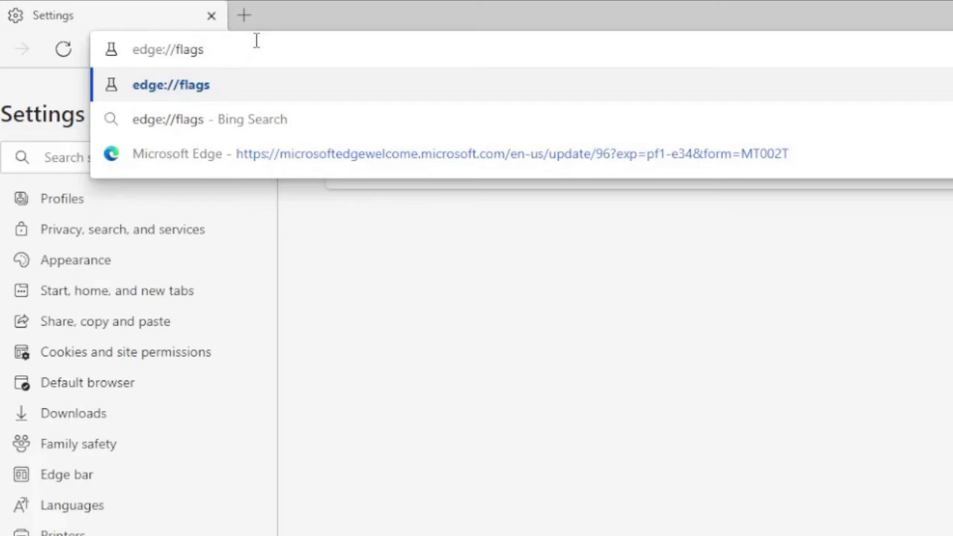
key(Return)
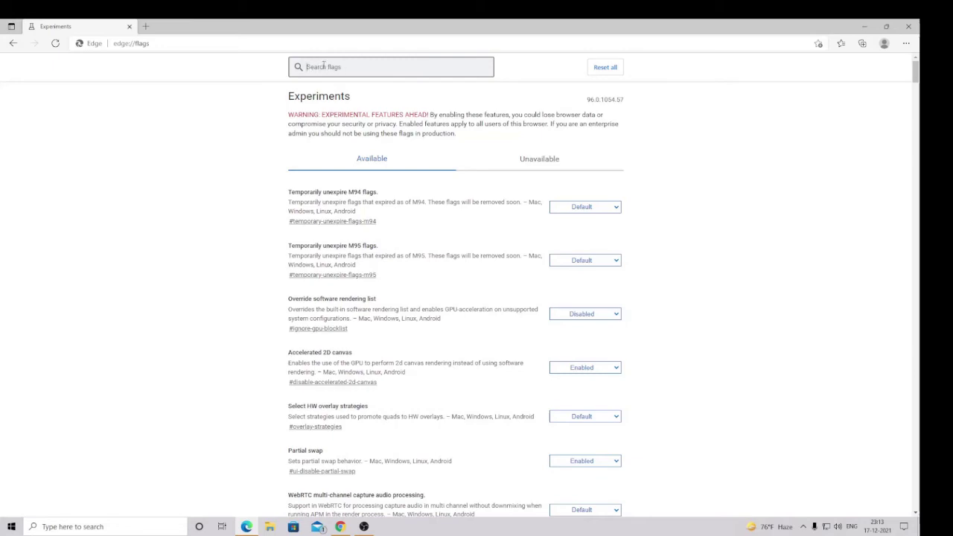
Search flags for 'paralle' and set Parallel downloading to Enabled
text(pa)
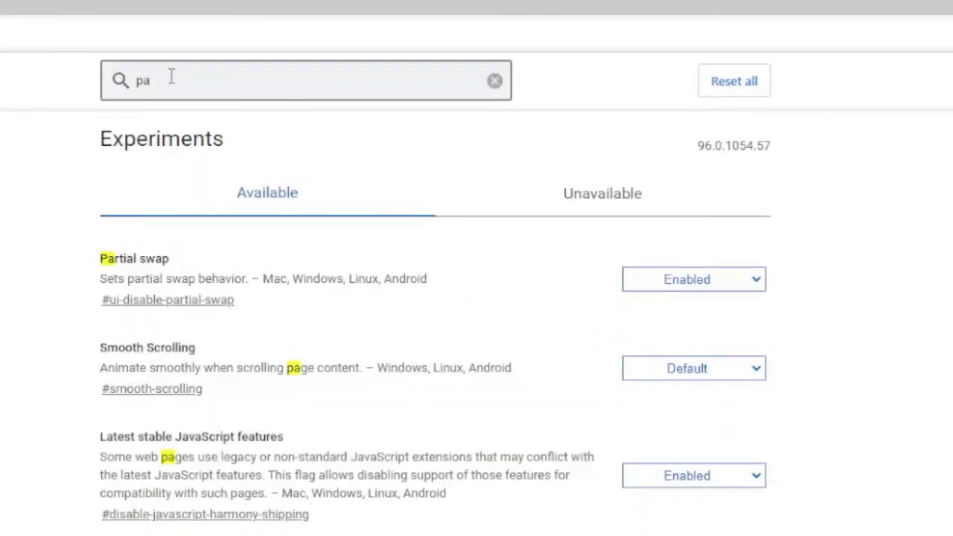
text(ral)
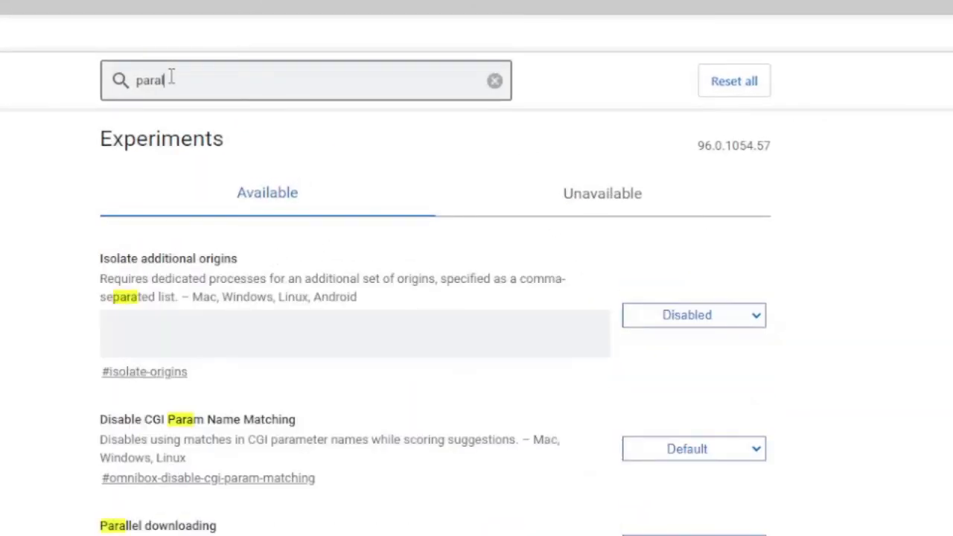
text(le)
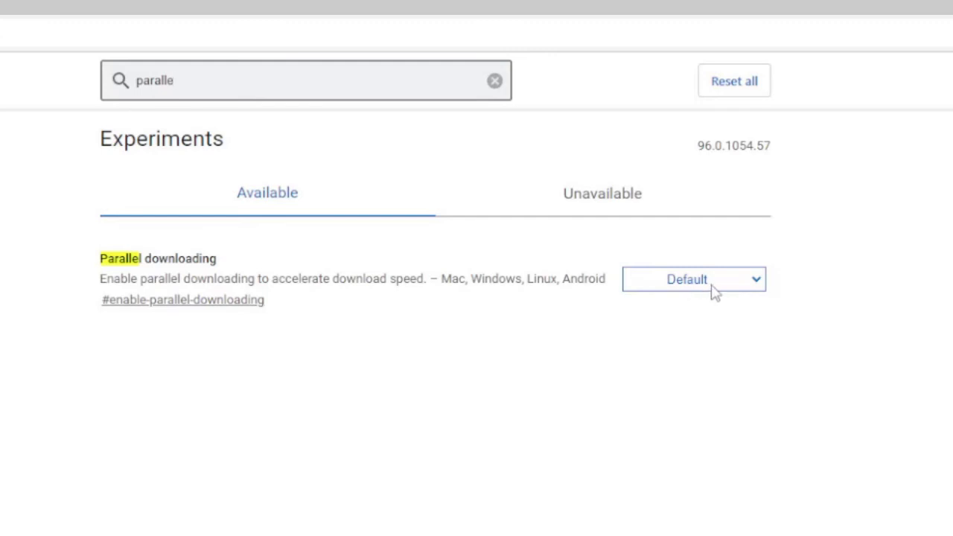
click(749, 284)
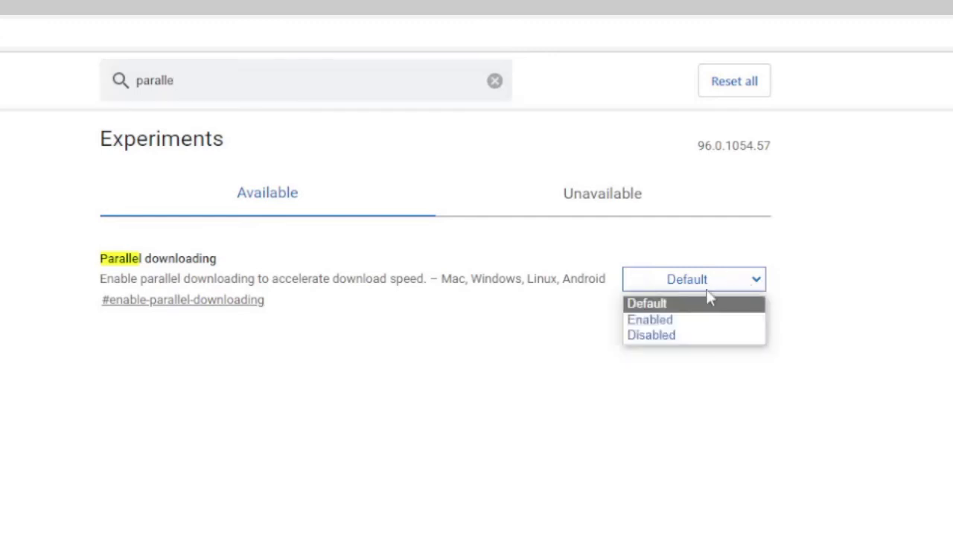
click(679, 321)
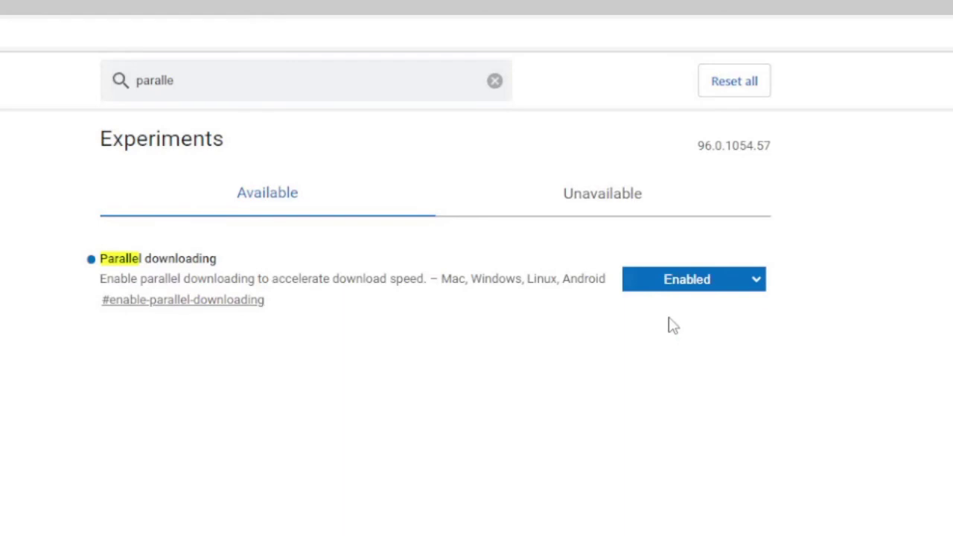